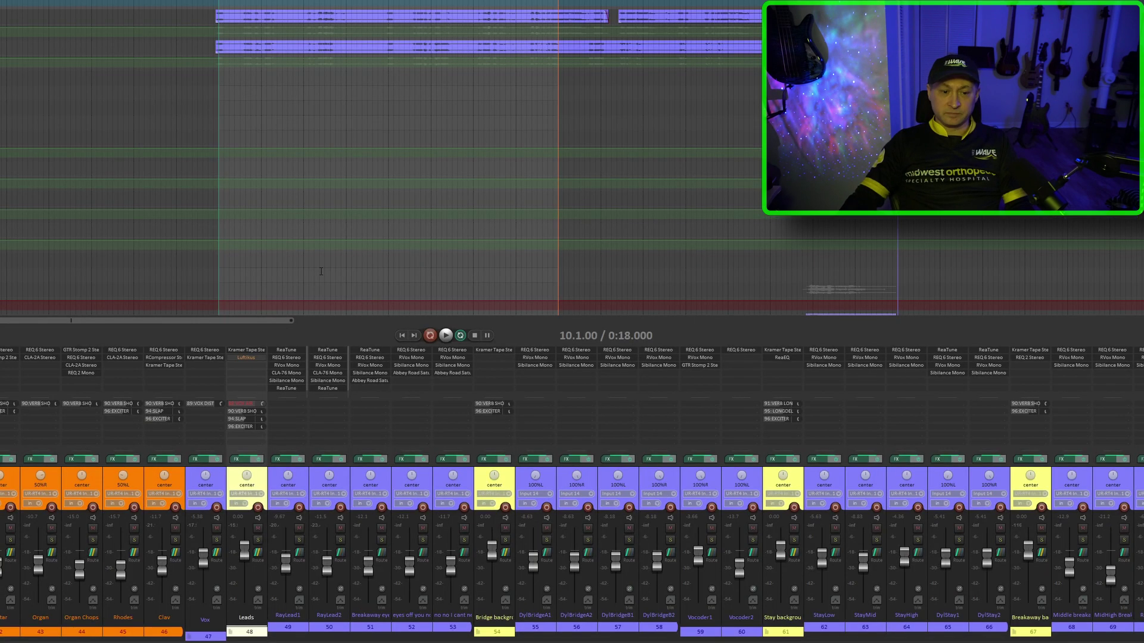
Play back the selected section with the Leads track's VOX AIR send muted, and again with the send enabled
{"action": "key", "text": "space"}
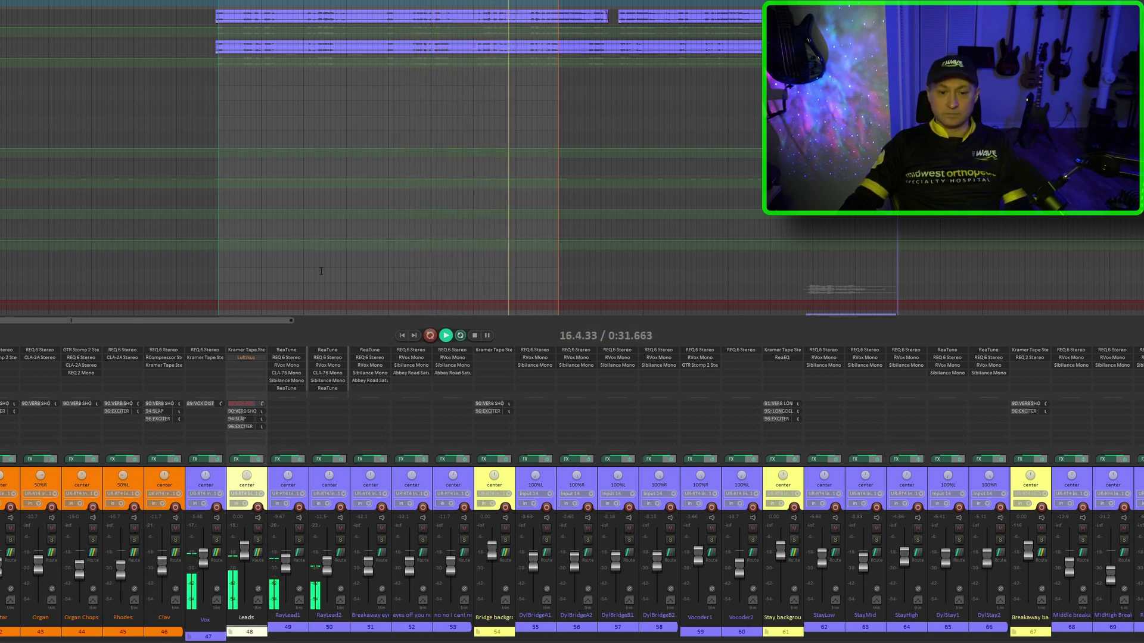
{"action": "key", "text": "space"}
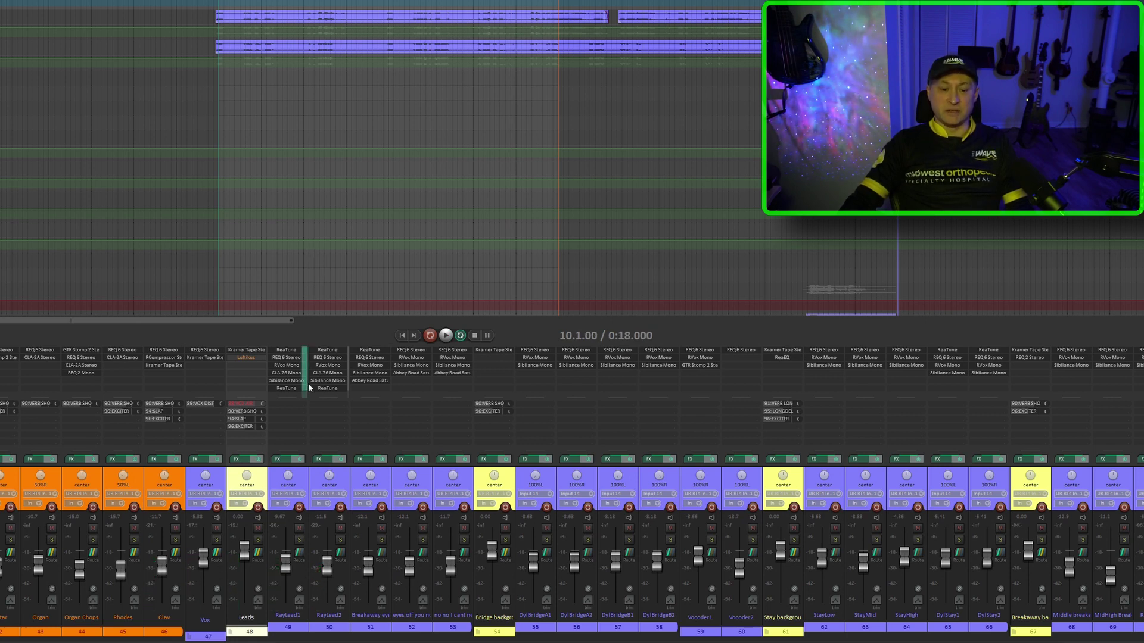
{"action": "key", "text": "space"}
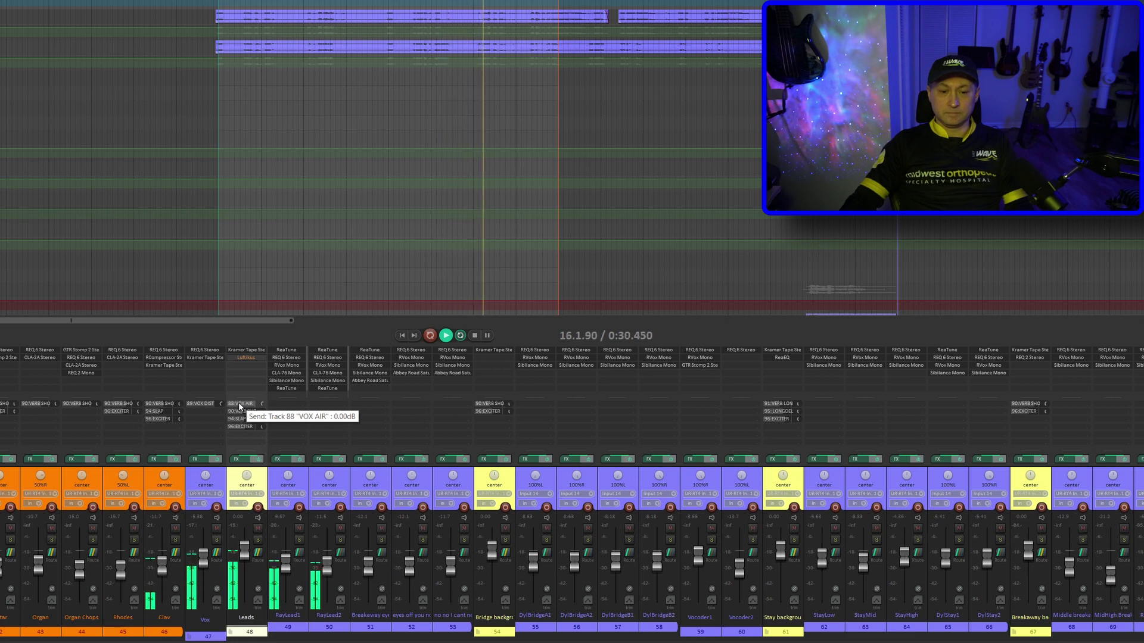
{"action": "key", "text": "space"}
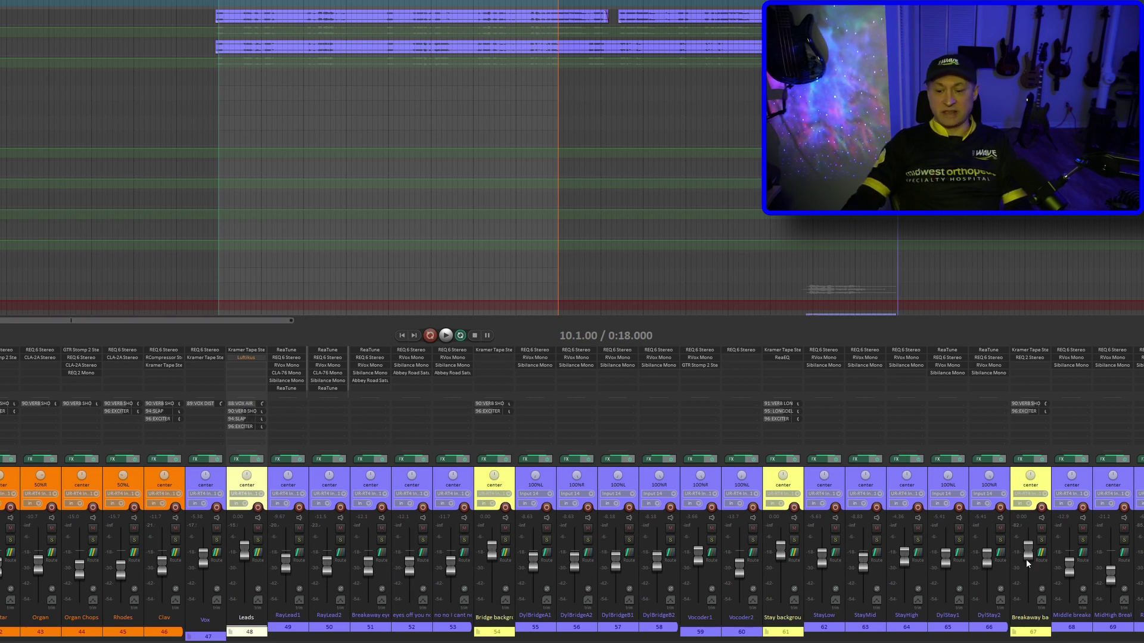
Open the VOX AIR track's effects chain and inspect the Aphex Vintage Exciter and the Scheps 73 high-frequency setting
{"action": "scroll", "coordinate": [1028, 557], "scroll_direction": "right", "scroll_amount": 10}
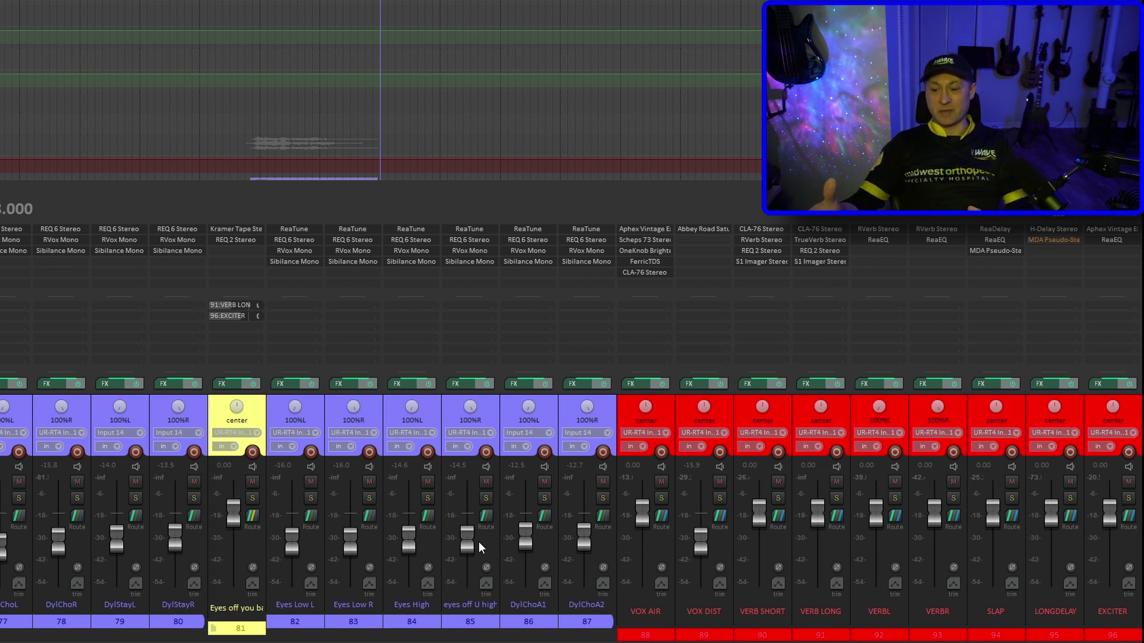
{"action": "left_click", "coordinate": [636, 383]}
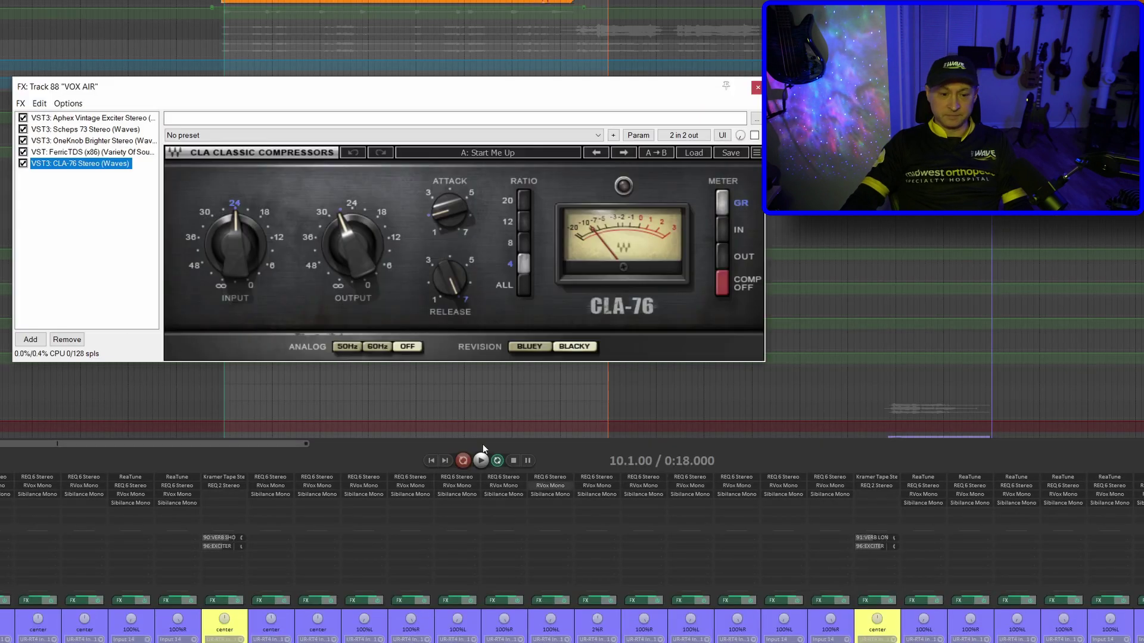
{"action": "left_click", "coordinate": [95, 118]}
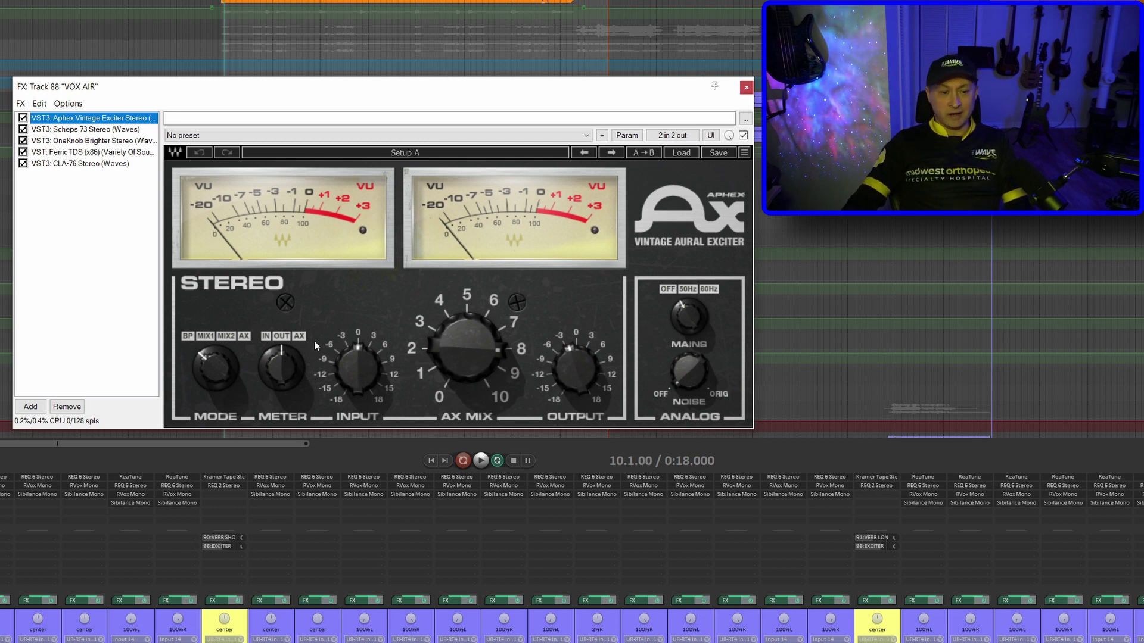
{"action": "left_click", "coordinate": [89, 129]}
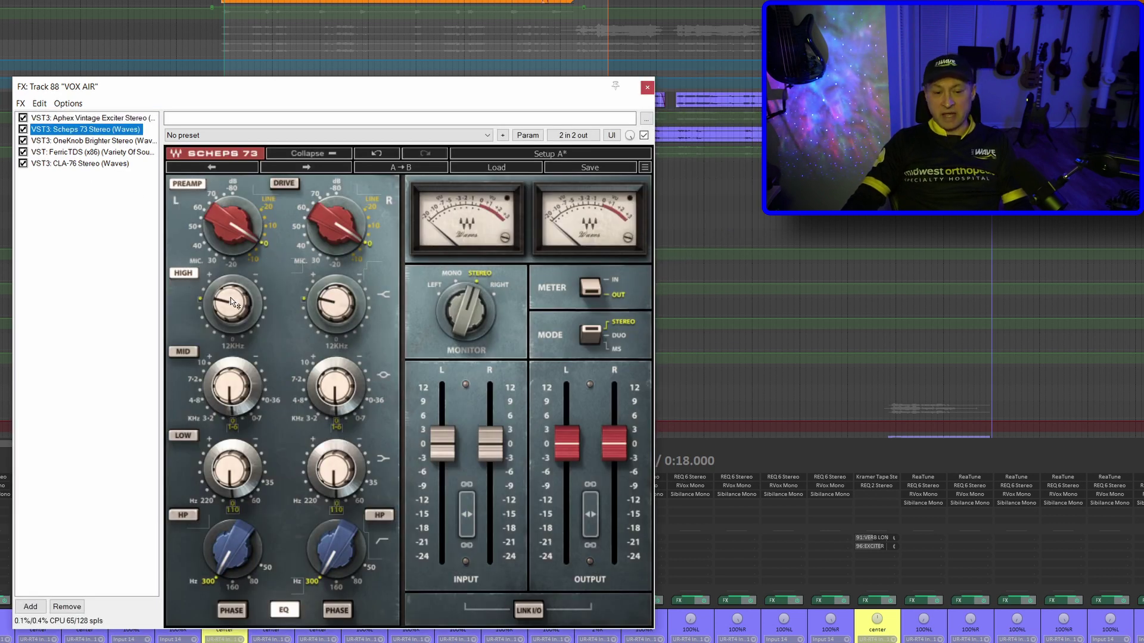
{"action": "mouse_move", "coordinate": [231, 302]}
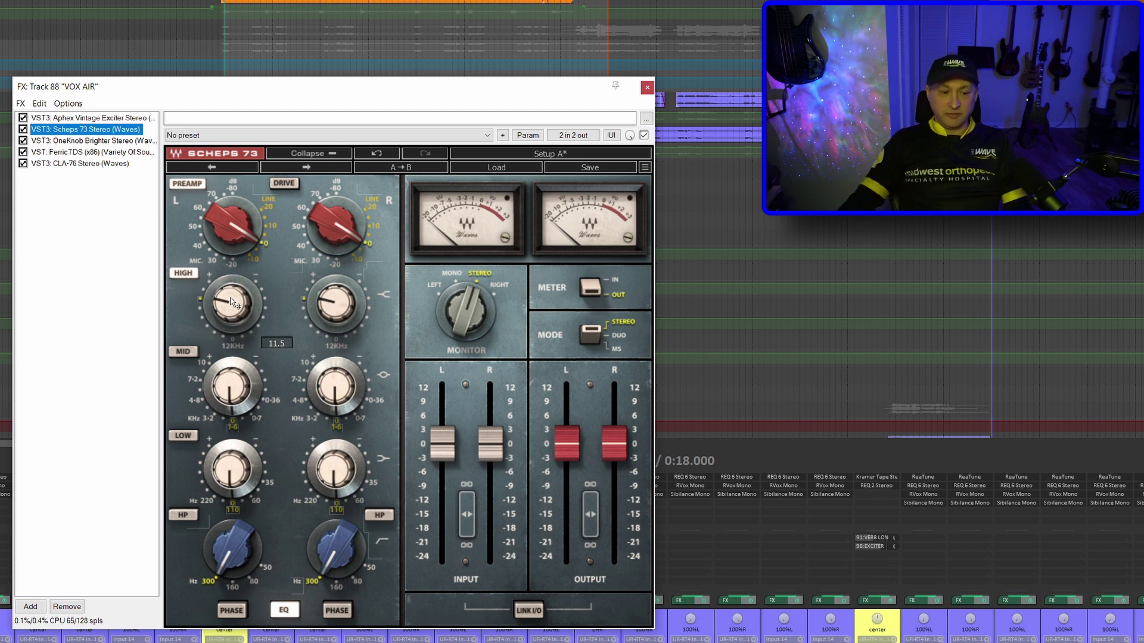
Inspect the OneKnob Brighter and FerricTDS plugins in the VOX AIR chain and close the plugin windows
{"action": "left_click", "coordinate": [106, 142]}
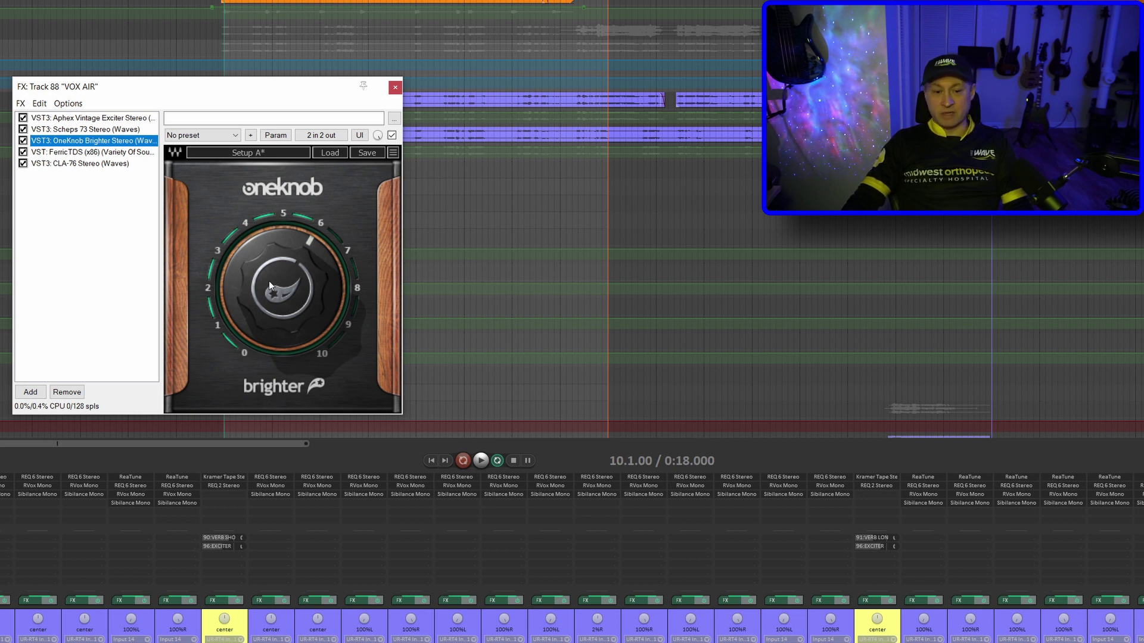
{"action": "mouse_move", "coordinate": [287, 246]}
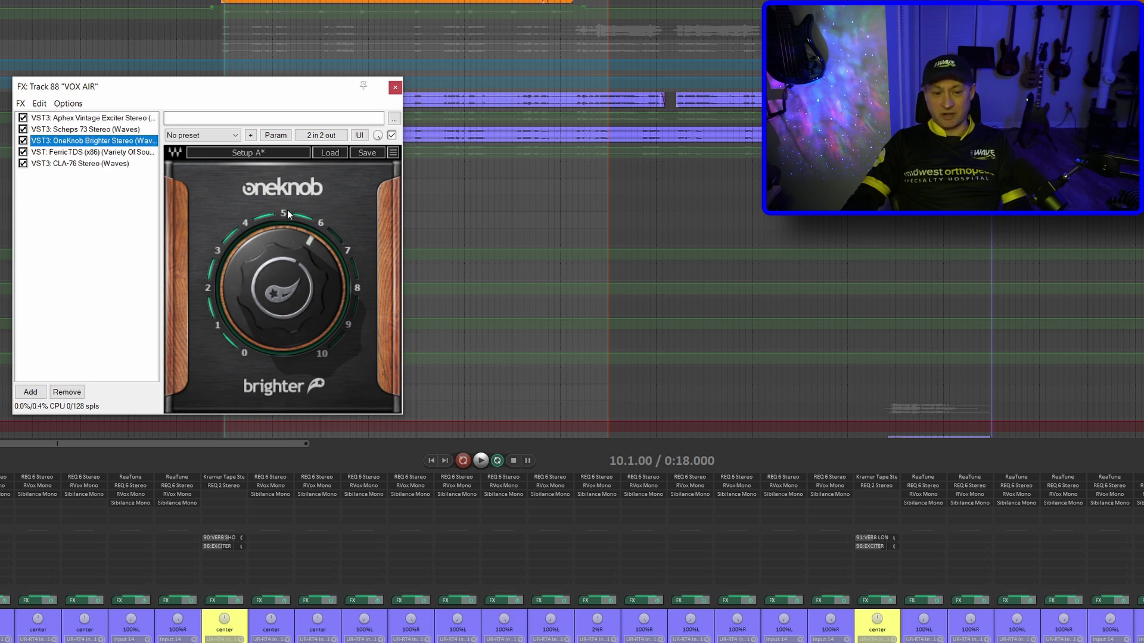
{"action": "double_click", "coordinate": [75, 152]}
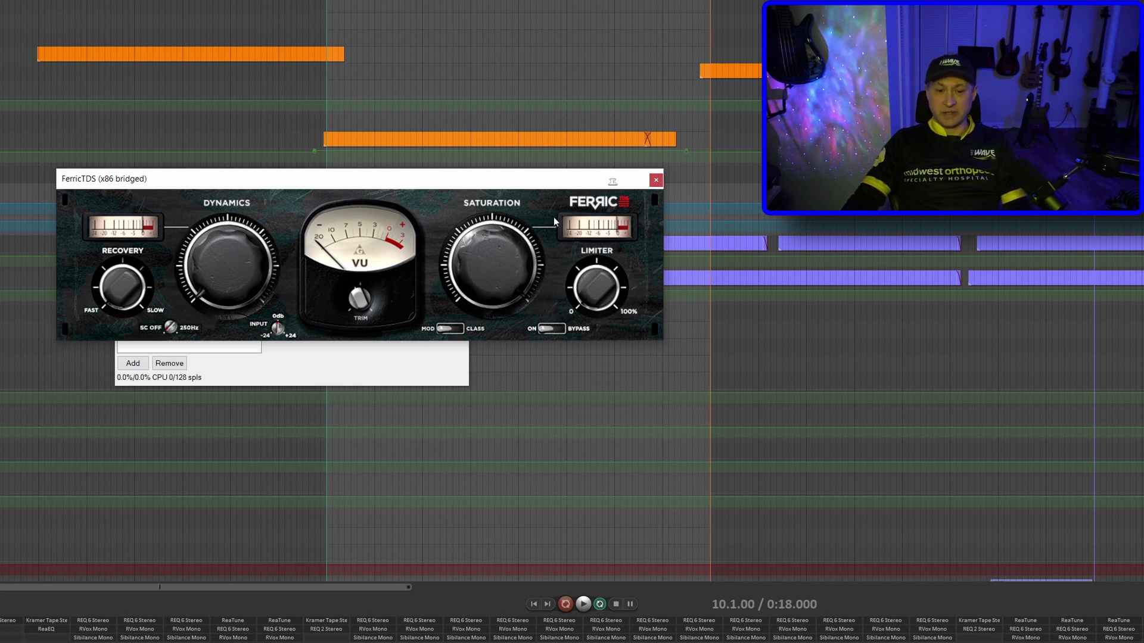
{"action": "left_click", "coordinate": [656, 179]}
{"action": "left_click", "coordinate": [217, 307]}
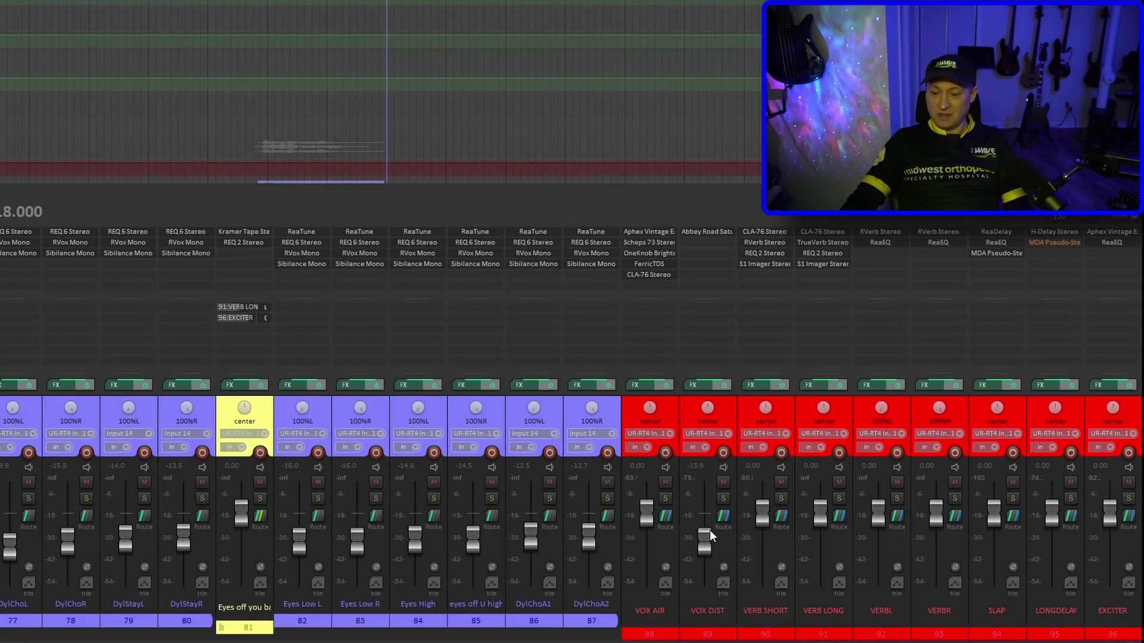
Solo the VOX AIR track, play it back on its own, and unsolo it
{"action": "left_click", "coordinate": [665, 498]}
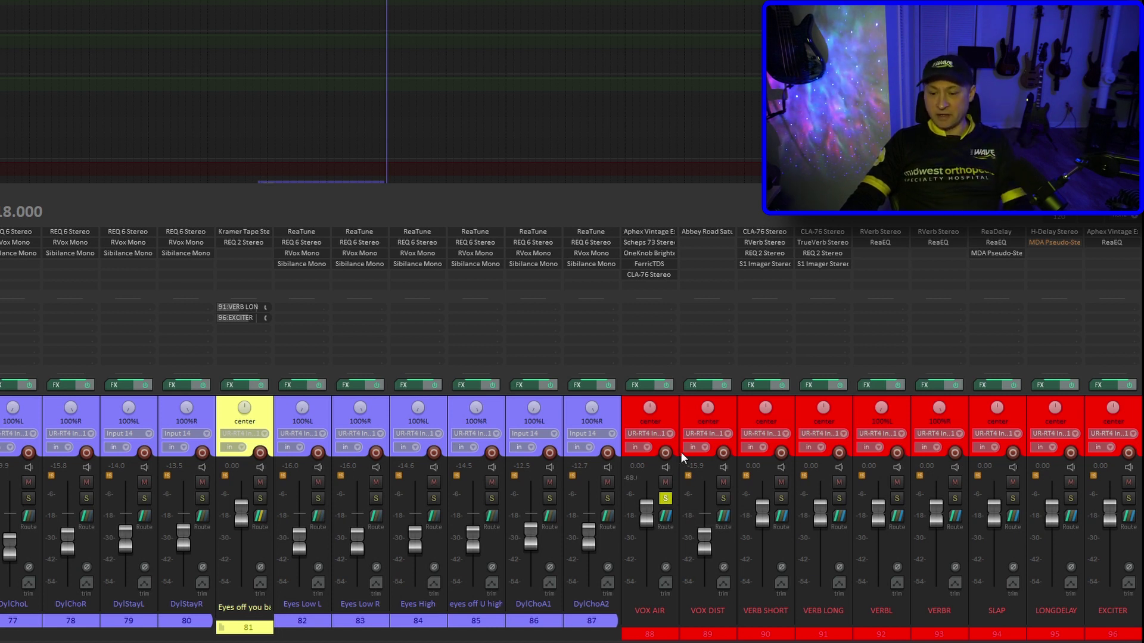
{"action": "key", "text": "space"}
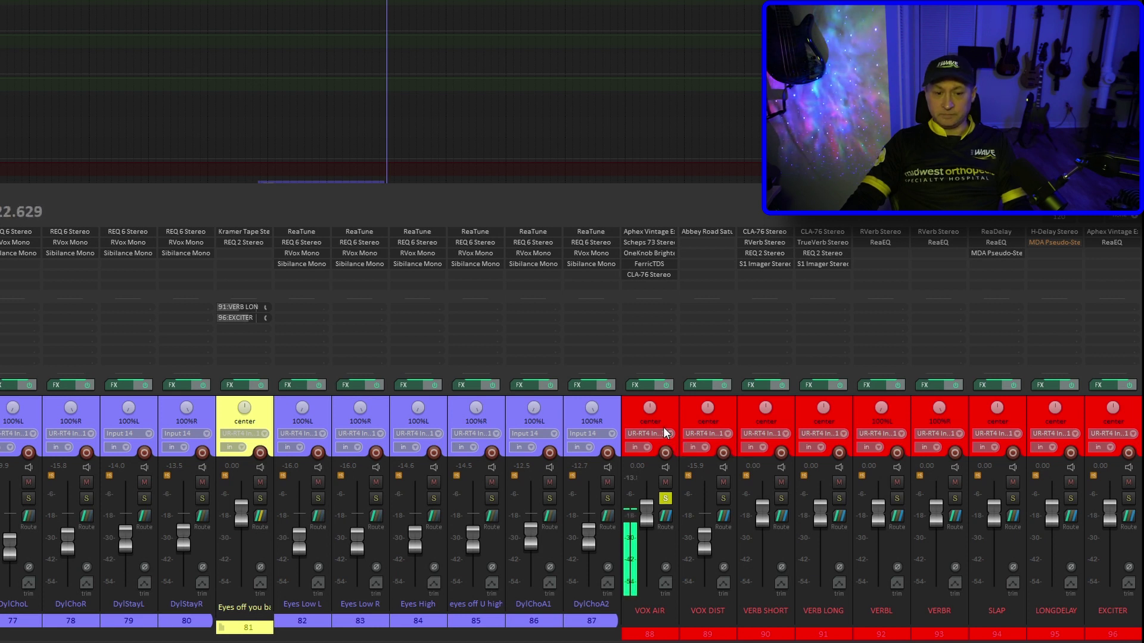
{"action": "key", "text": "space"}
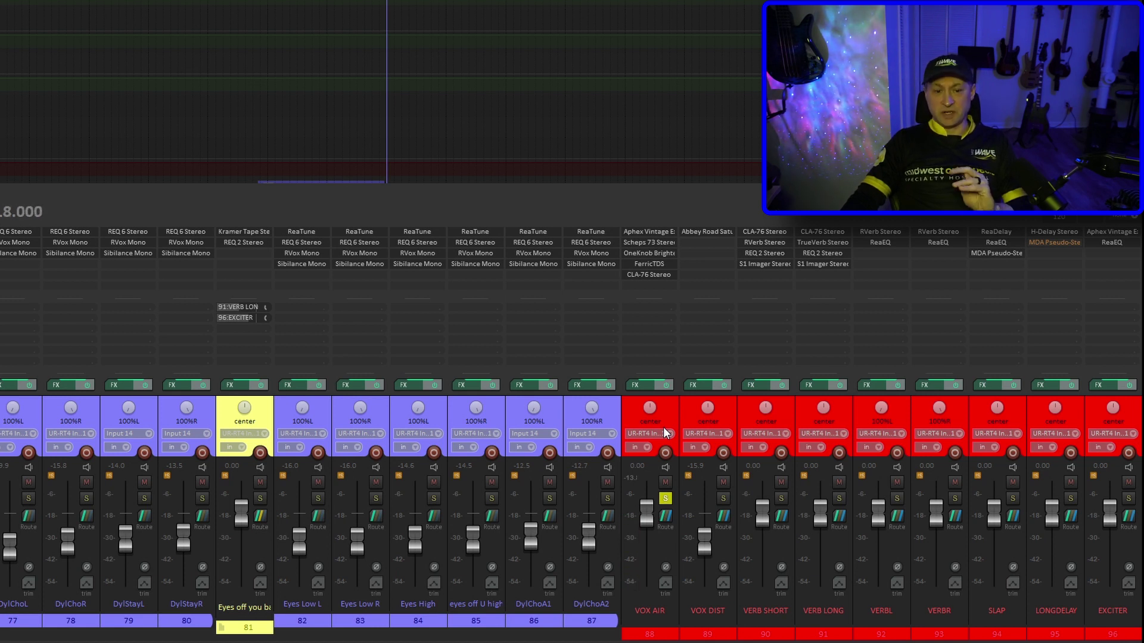
{"action": "left_click", "coordinate": [665, 500]}
Open the routing of the Leads folder track and review its sends and the destinations available for a new send, without adding one
{"action": "scroll", "coordinate": [165, 585], "scroll_direction": "left", "scroll_amount": 15}
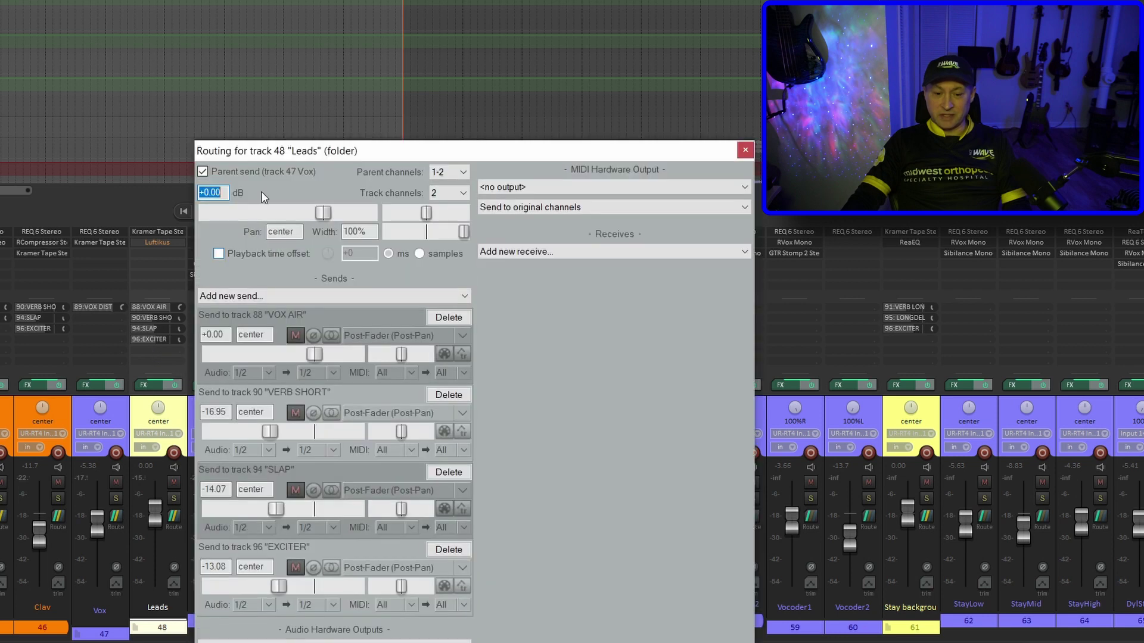
{"action": "left_click", "coordinate": [155, 349]}
{"action": "left_click", "coordinate": [244, 301]}
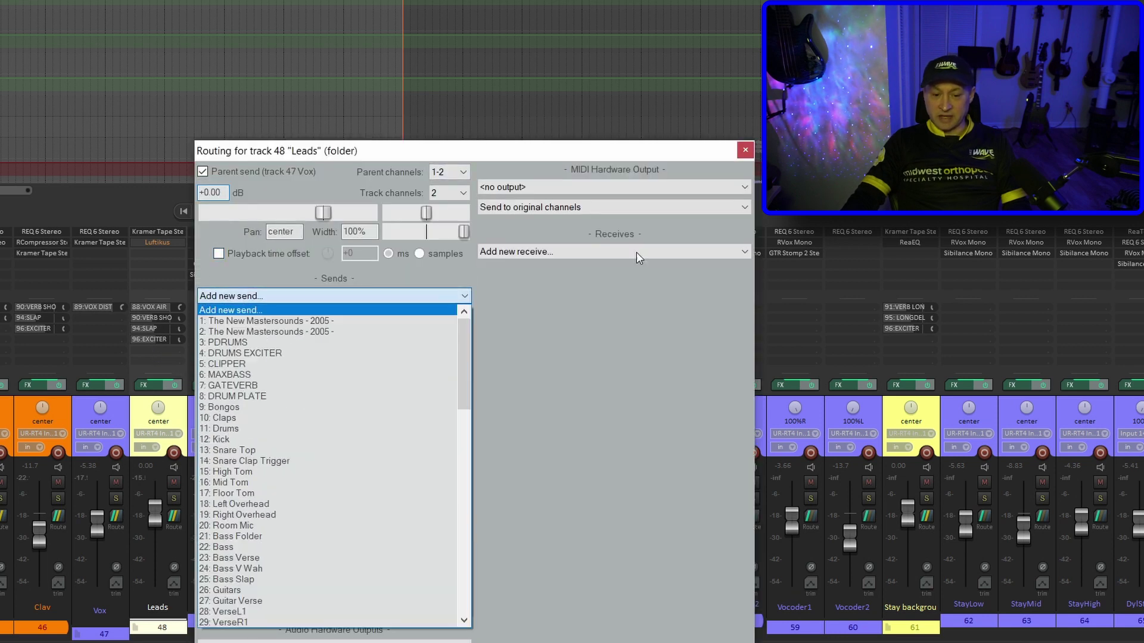
{"action": "left_click", "coordinate": [742, 154]}
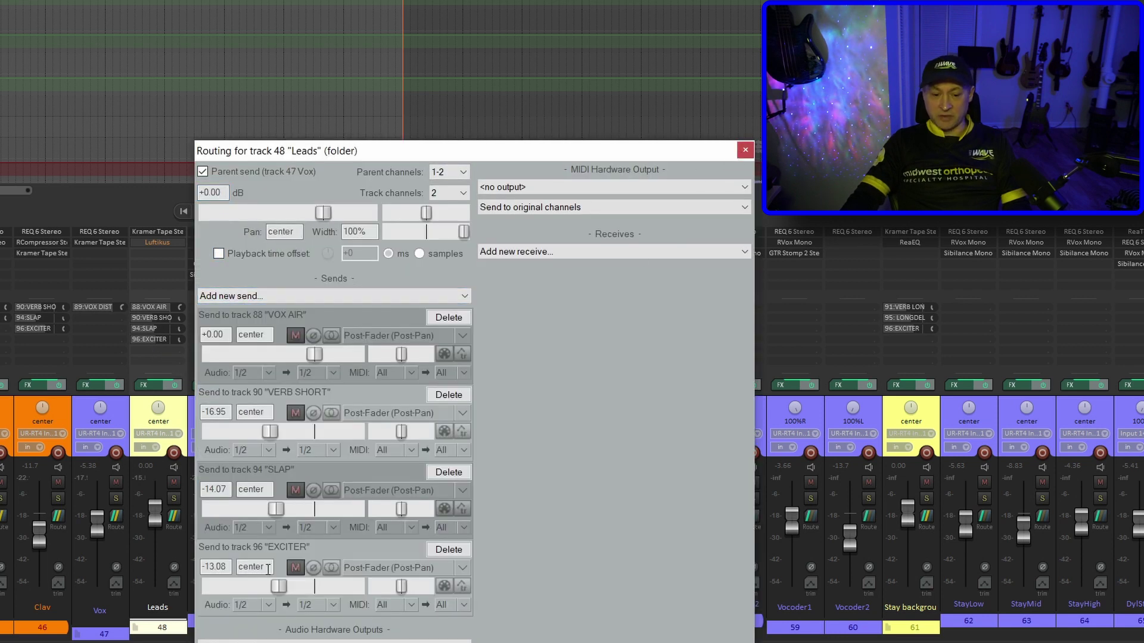
{"action": "left_click", "coordinate": [746, 150]}
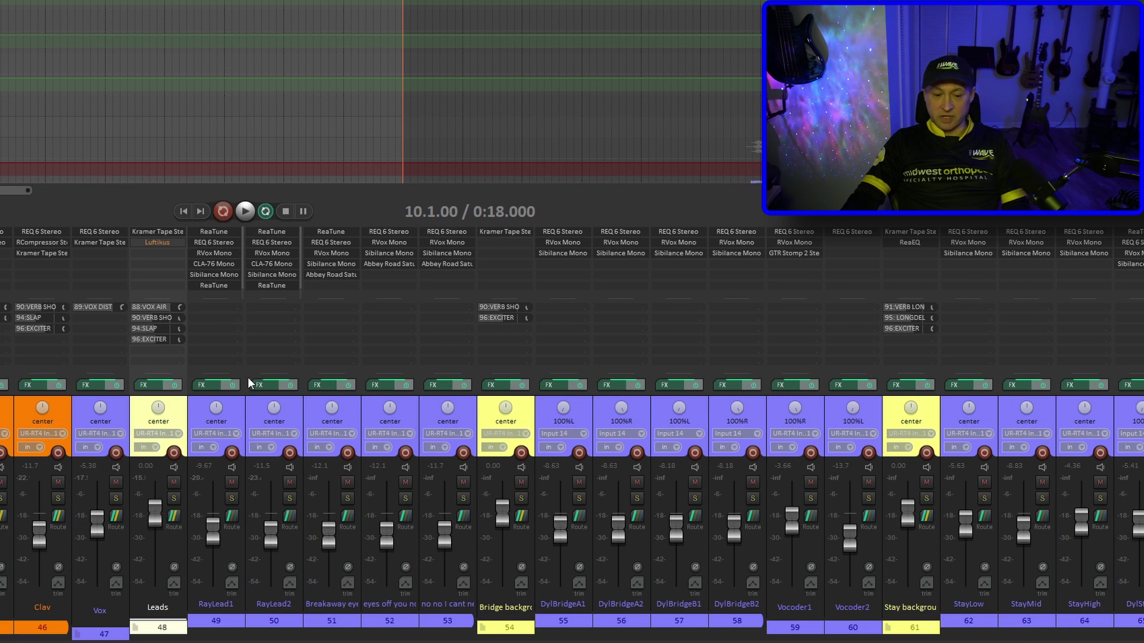
{"action": "key", "text": "i"}
{"action": "left_click", "coordinate": [282, 300]}
{"action": "scroll", "coordinate": [292, 515], "scroll_direction": "down", "scroll_amount": 10}
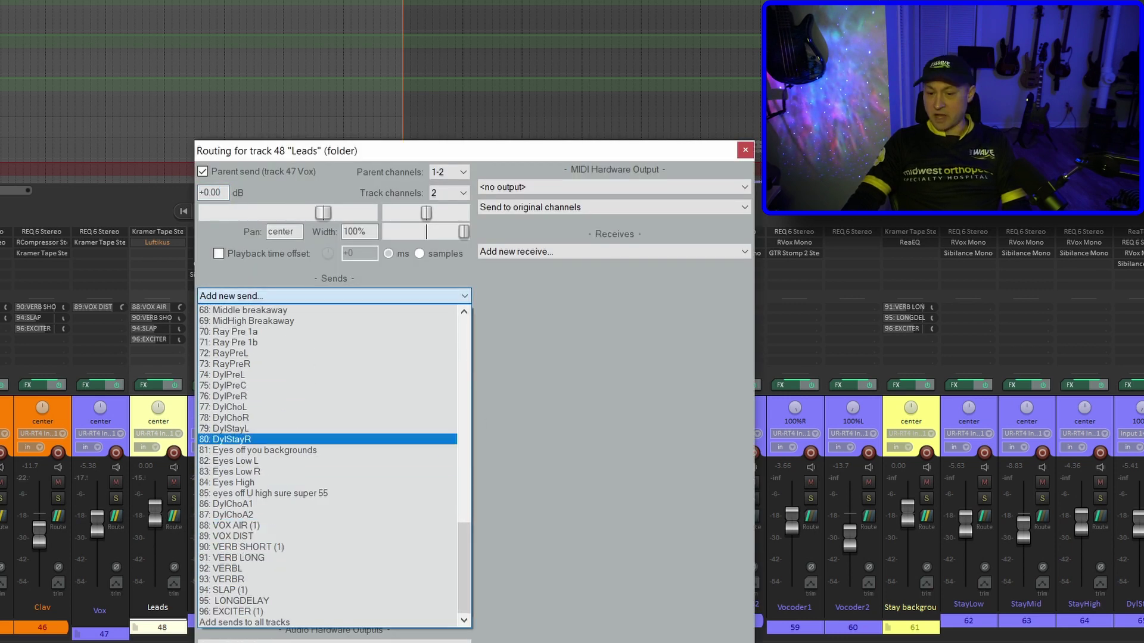
{"action": "left_click", "coordinate": [746, 156]}
{"action": "left_click", "coordinate": [745, 152]}
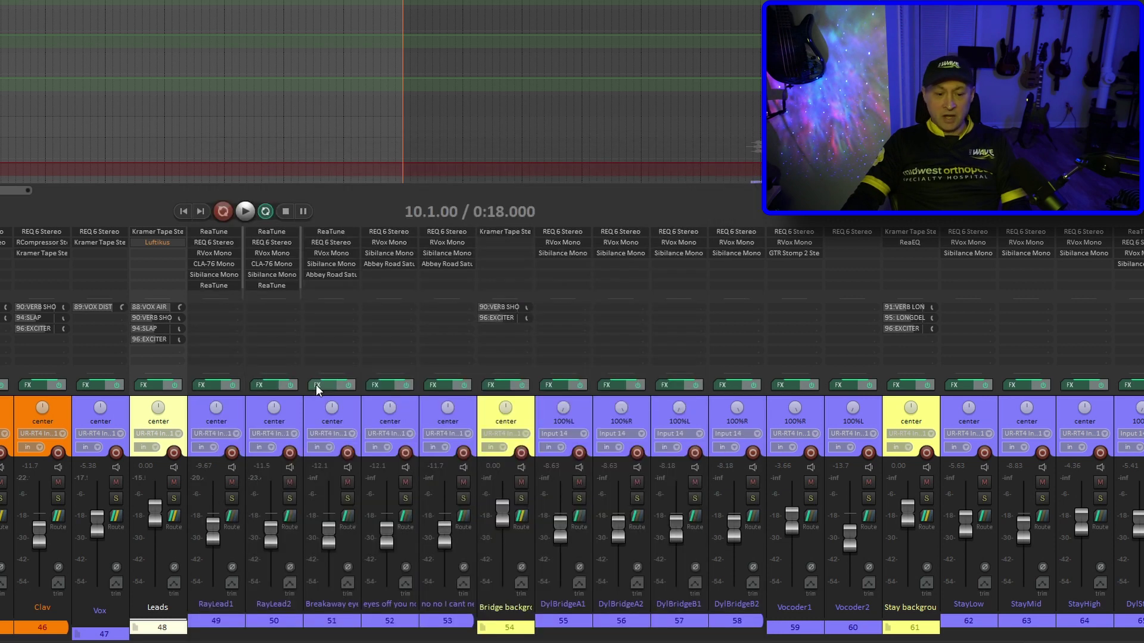
Compare the Leads vocals during playback with the VOX AIR send muted and unmuted, leaving the send on
{"action": "left_click", "coordinate": [156, 307], "text": "shift"}
{"action": "key", "text": "space"}
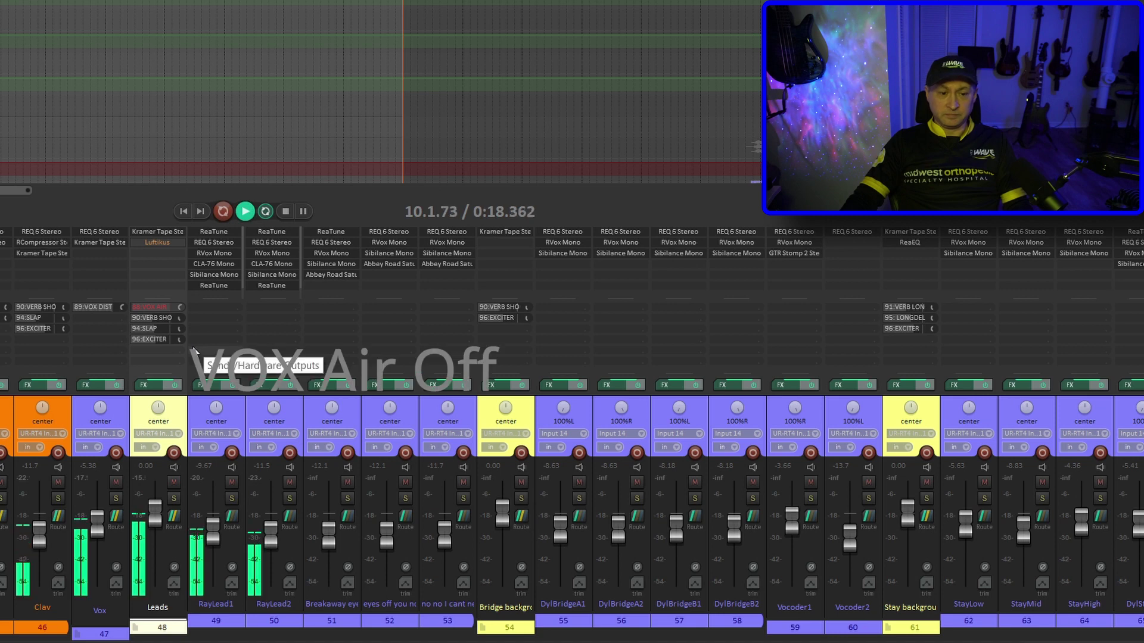
{"action": "left_click", "coordinate": [157, 306], "text": "shift"}
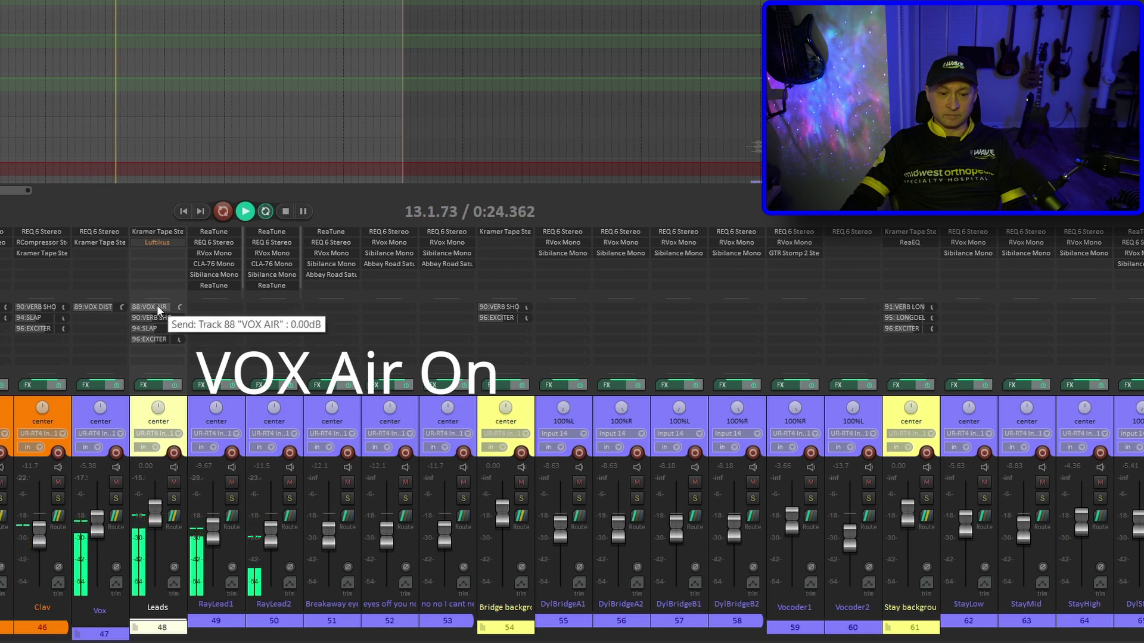
{"action": "left_click", "coordinate": [156, 306], "text": "shift"}
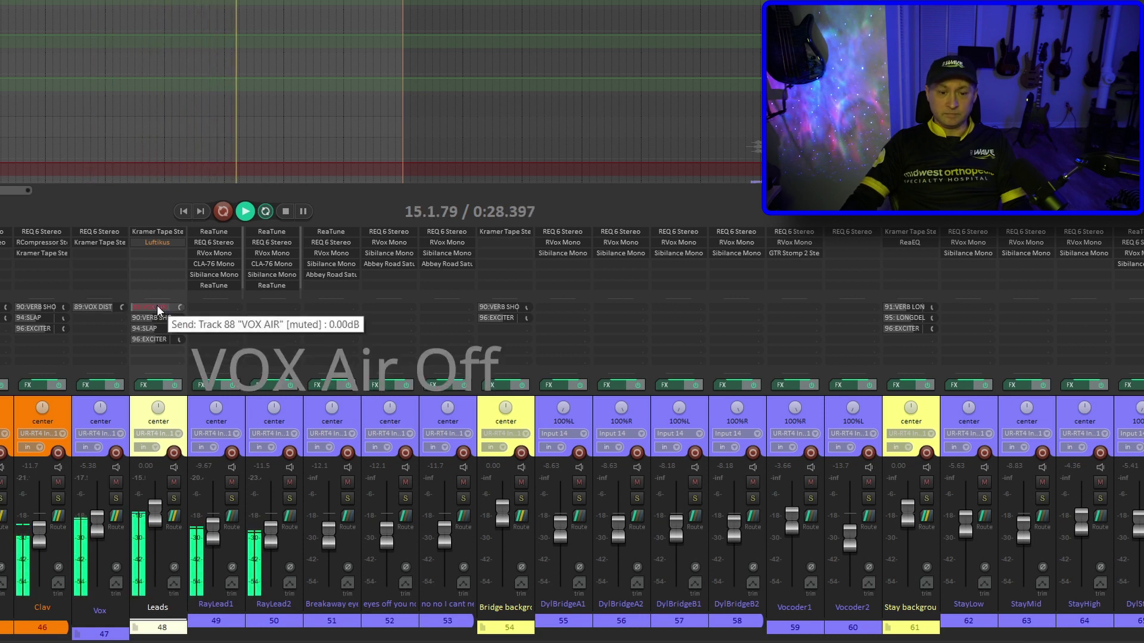
{"action": "left_click", "coordinate": [158, 306], "text": "shift"}
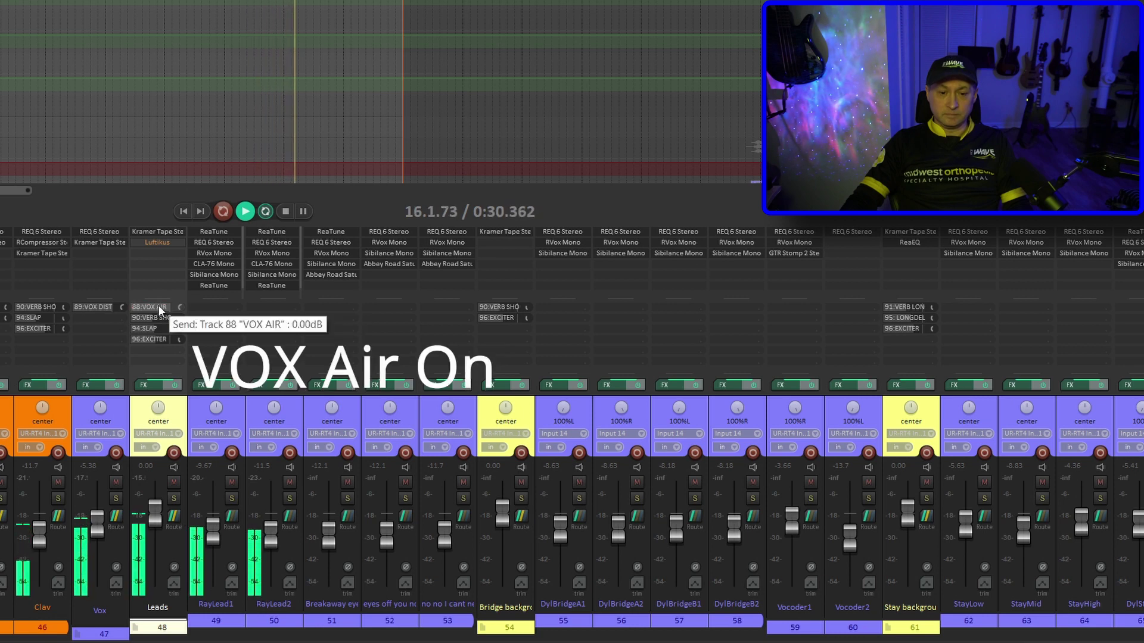
{"action": "key", "text": "space"}
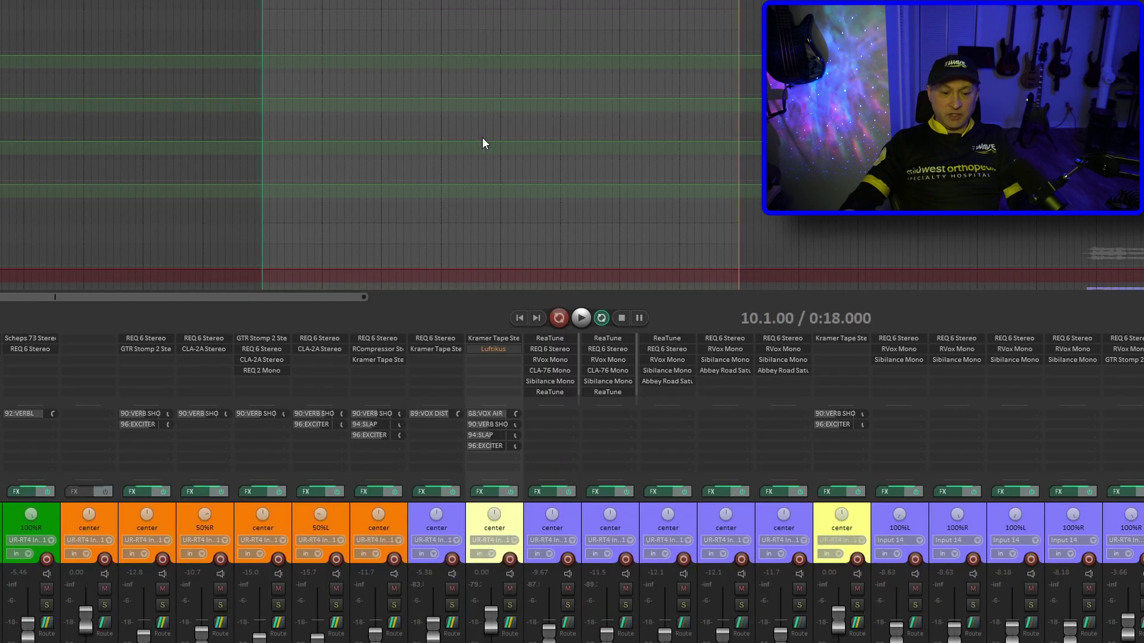
Mute the VOX AIR send on the Leads track, enable its Luftikus effect and open the plugin window
{"action": "left_click", "coordinate": [486, 412], "text": "shift"}
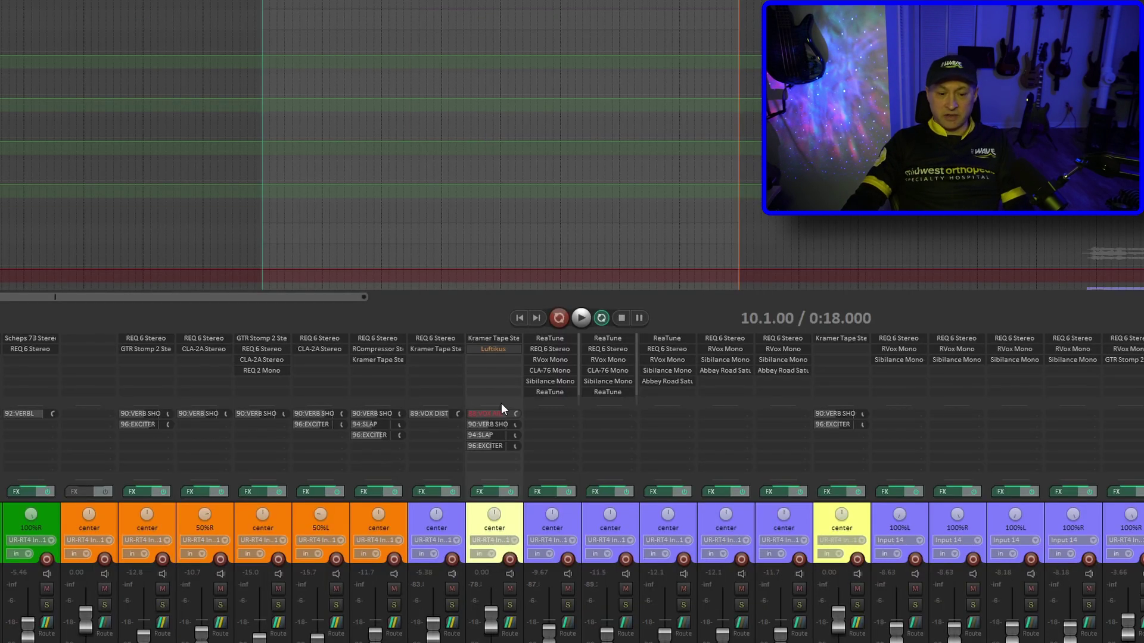
{"action": "left_click", "coordinate": [503, 349], "text": "shift"}
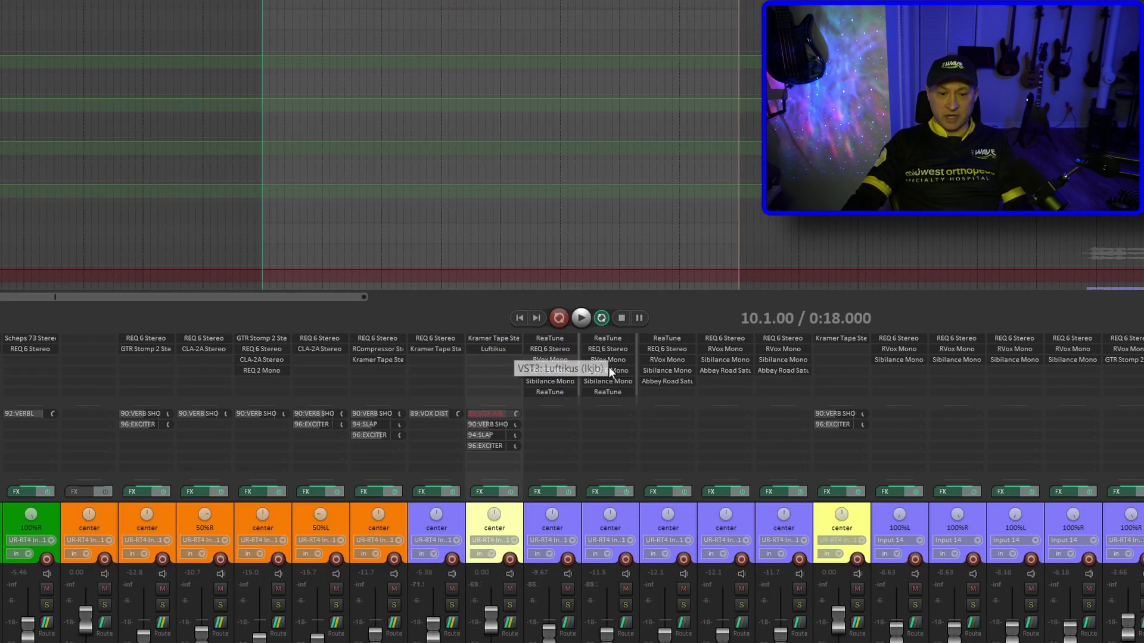
{"action": "left_click", "coordinate": [508, 352]}
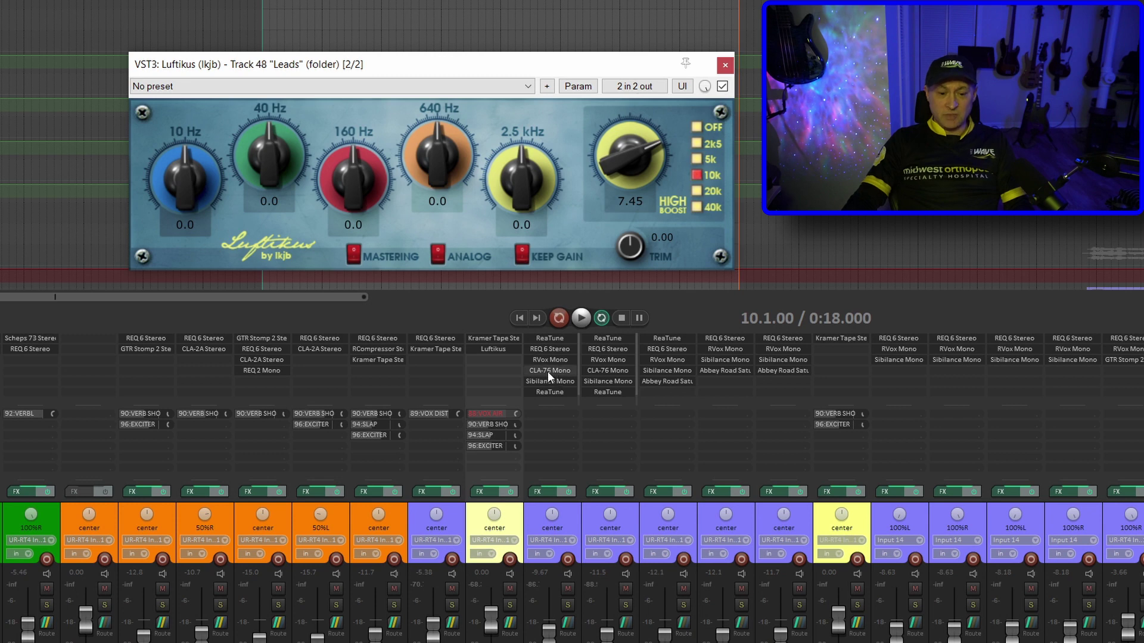
Compare the Leads vocals during playback with Luftikus bypassed and active, leaving the effect on
{"action": "left_click", "coordinate": [507, 350], "text": "shift"}
{"action": "key", "text": "space"}
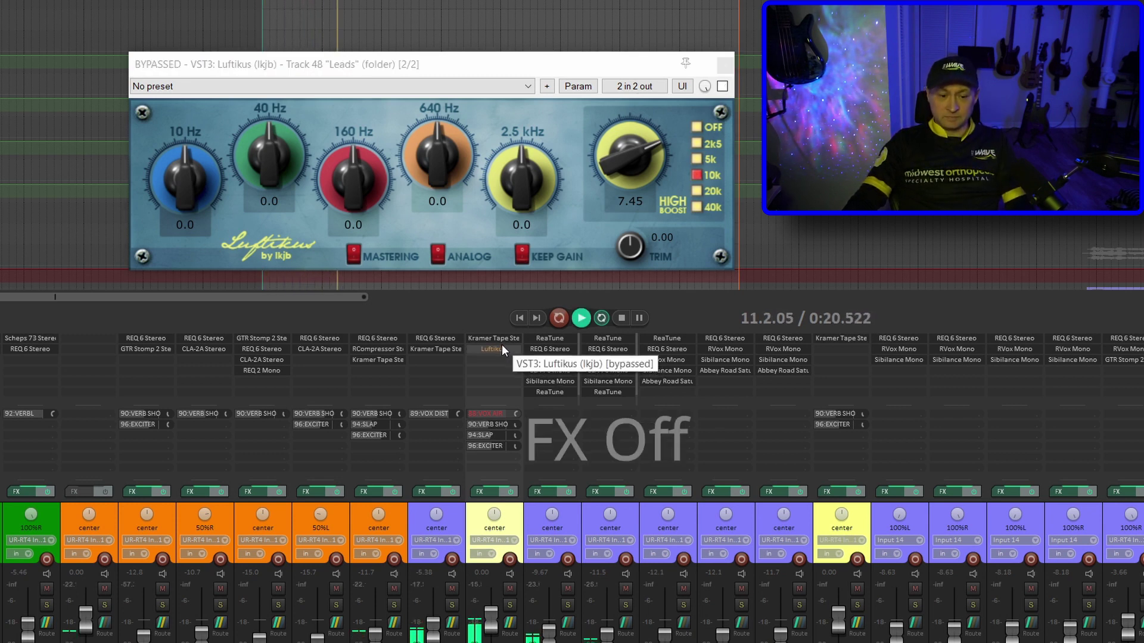
{"action": "left_click", "coordinate": [502, 348], "text": "shift"}
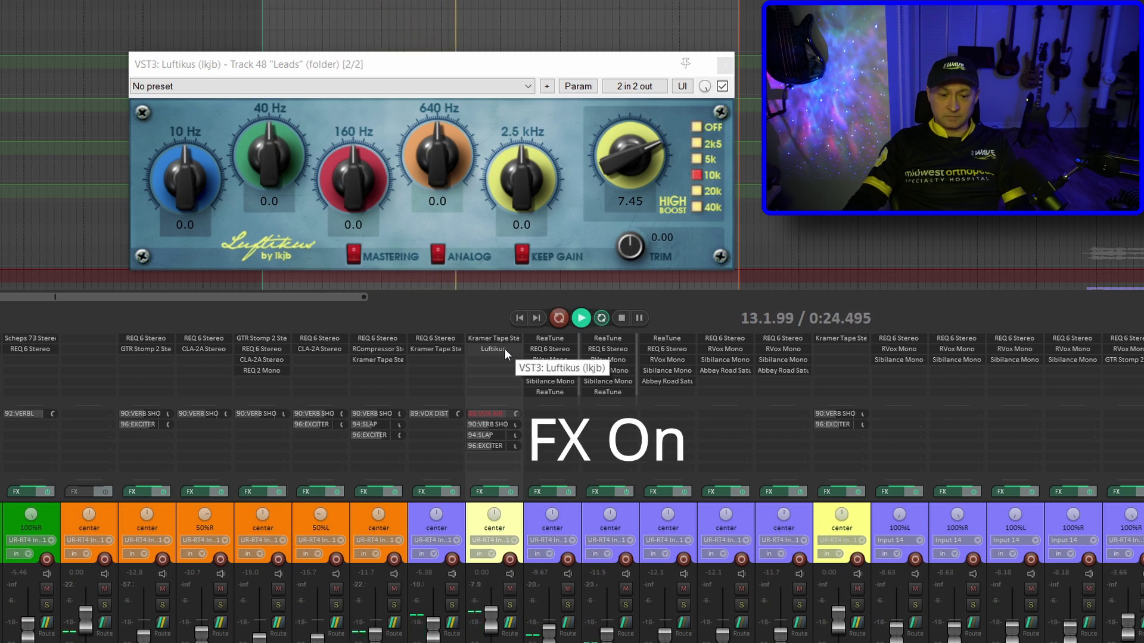
{"action": "left_click", "coordinate": [504, 349], "text": "shift"}
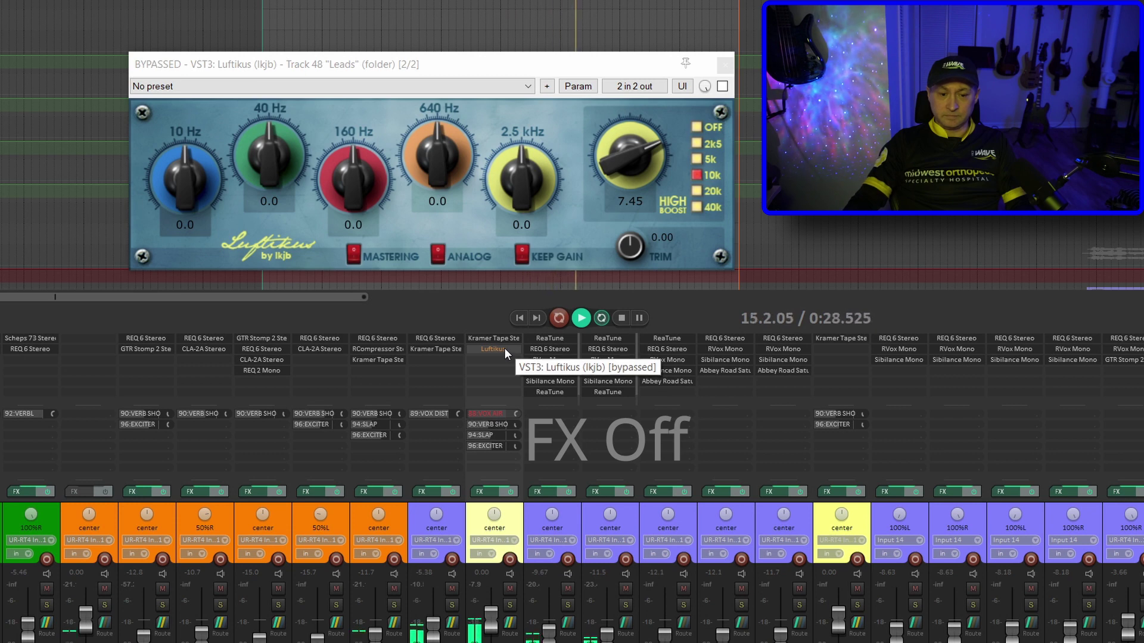
{"action": "left_click", "coordinate": [504, 348], "text": "shift"}
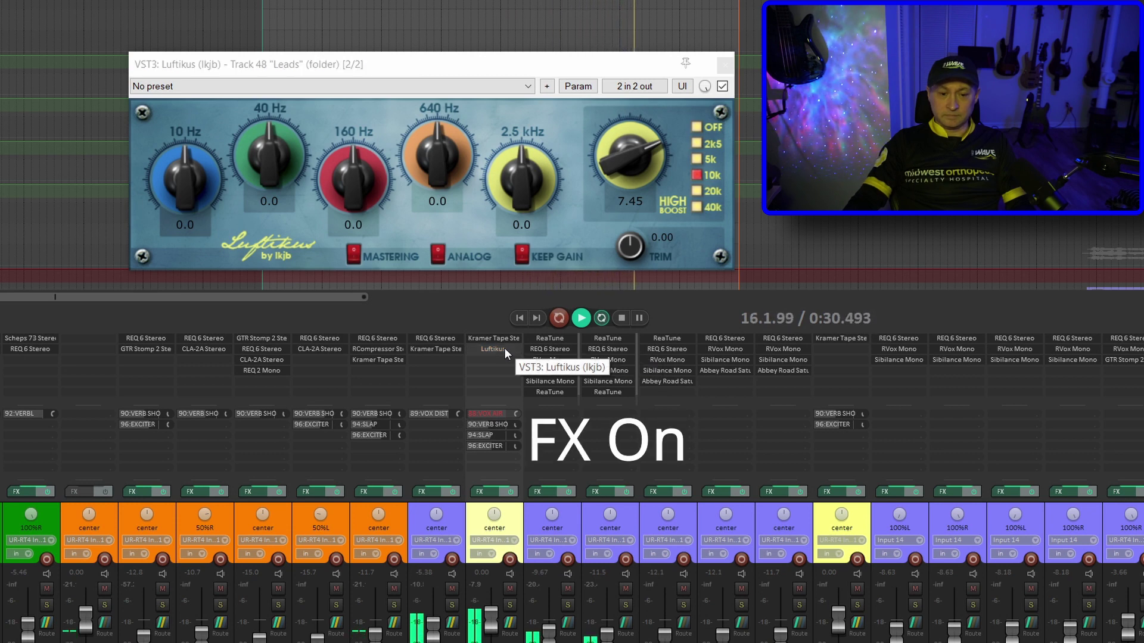
{"action": "key", "text": "space"}
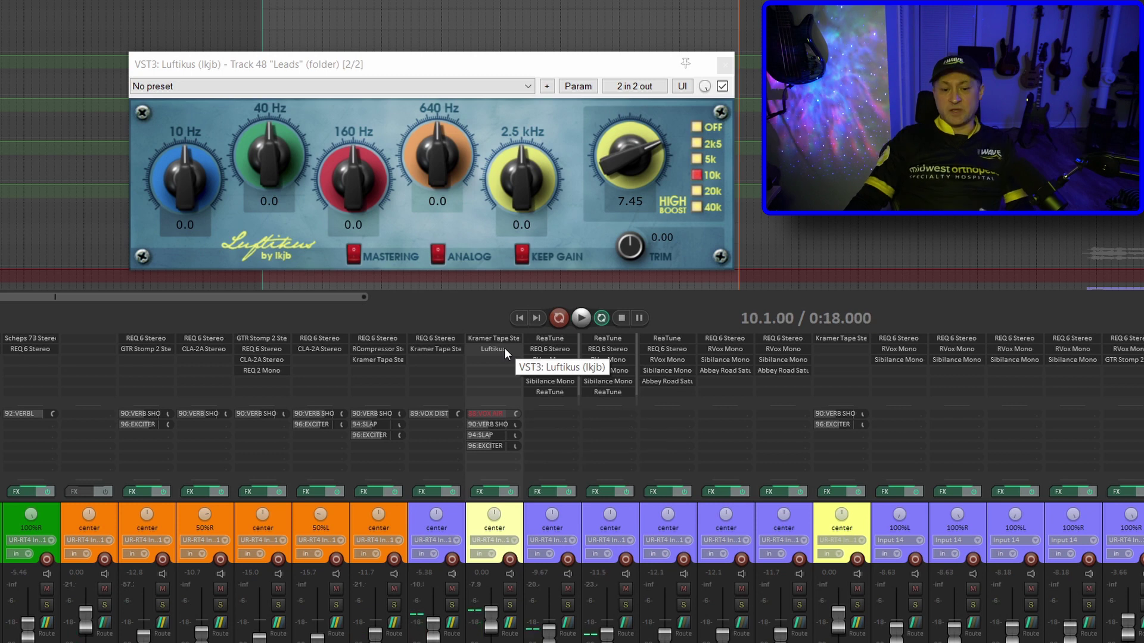